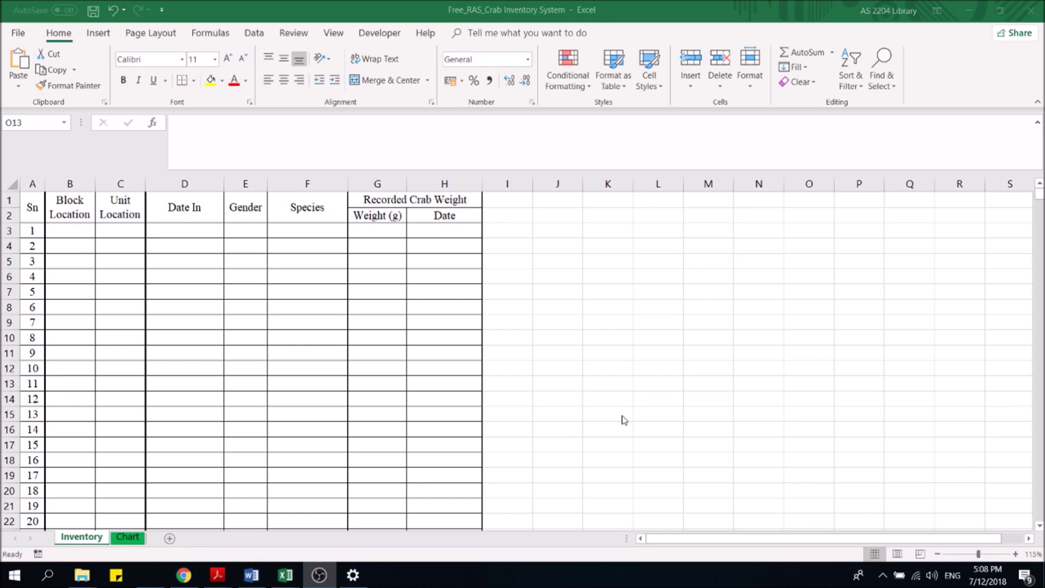
- Enter the first crab's block A, unit 31 and date in 7/12/2018 in row 3
{"action": "scroll", "coordinate": [488, 358], "scroll_direction": "down", "scroll_amount": 3}
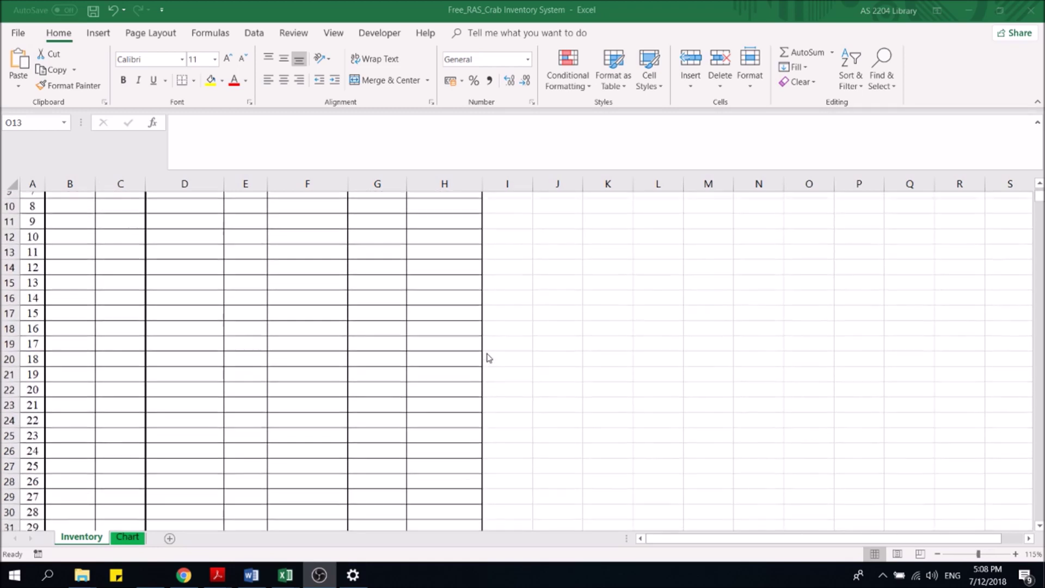
{"action": "scroll", "coordinate": [489, 358], "scroll_direction": "up", "scroll_amount": 3}
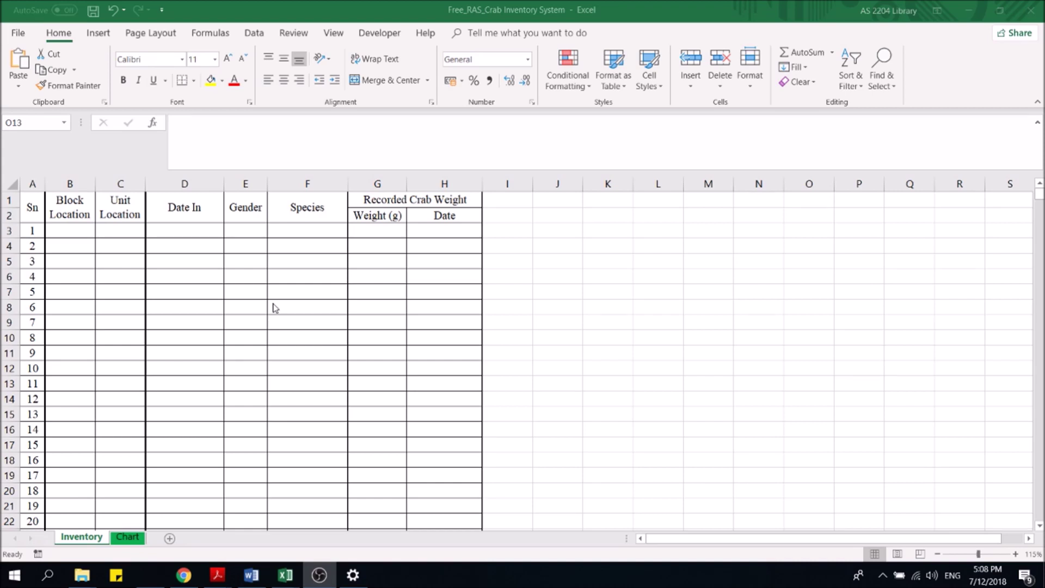
{"action": "scroll", "coordinate": [195, 273], "scroll_direction": "down", "scroll_amount": 3}
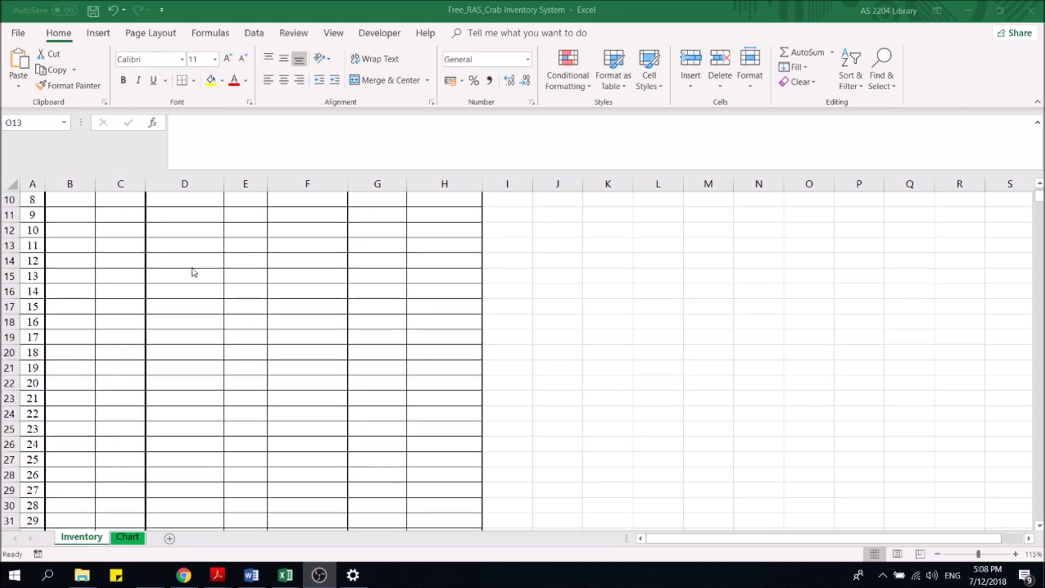
{"action": "scroll", "coordinate": [195, 272], "scroll_direction": "up", "scroll_amount": 3}
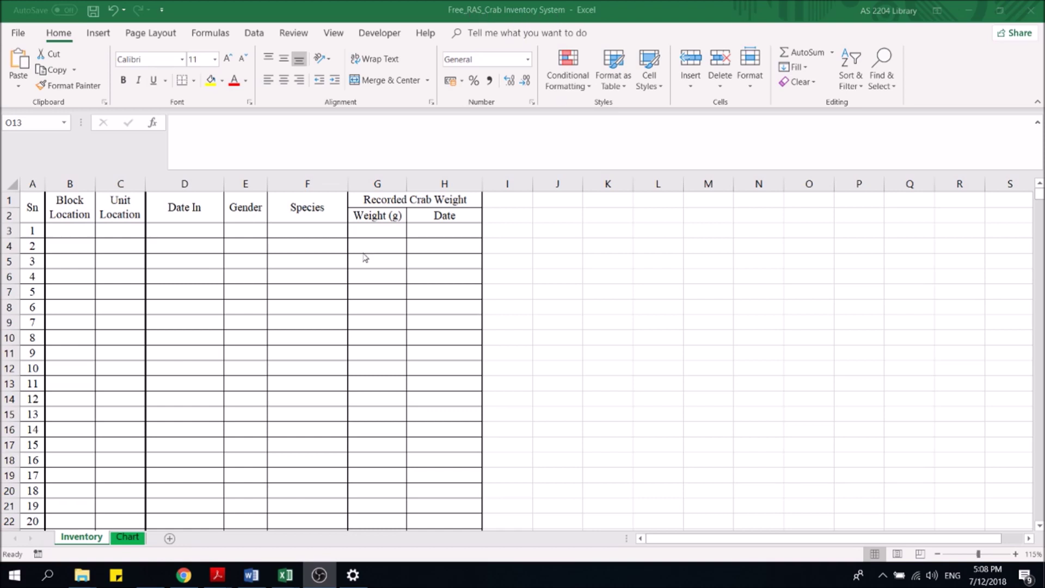
{"action": "left_click", "coordinate": [58, 228]}
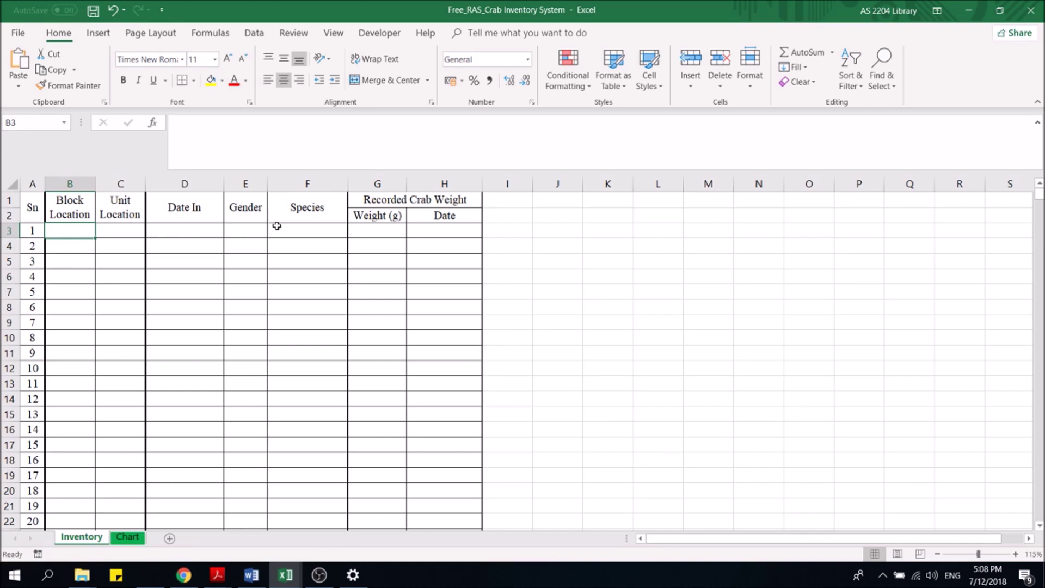
{"action": "type", "text": "A"}
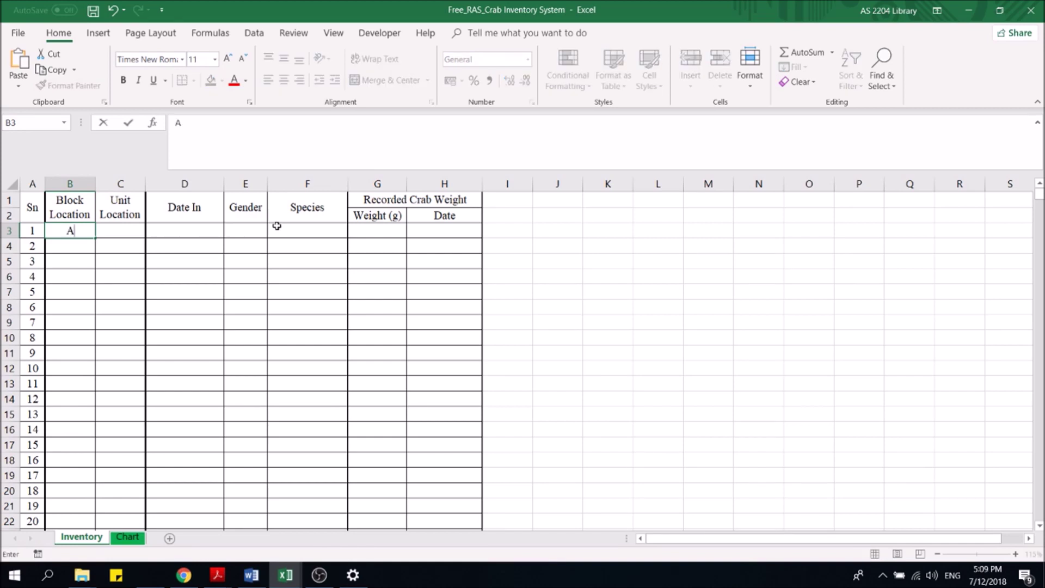
{"action": "key", "text": "Tab"}
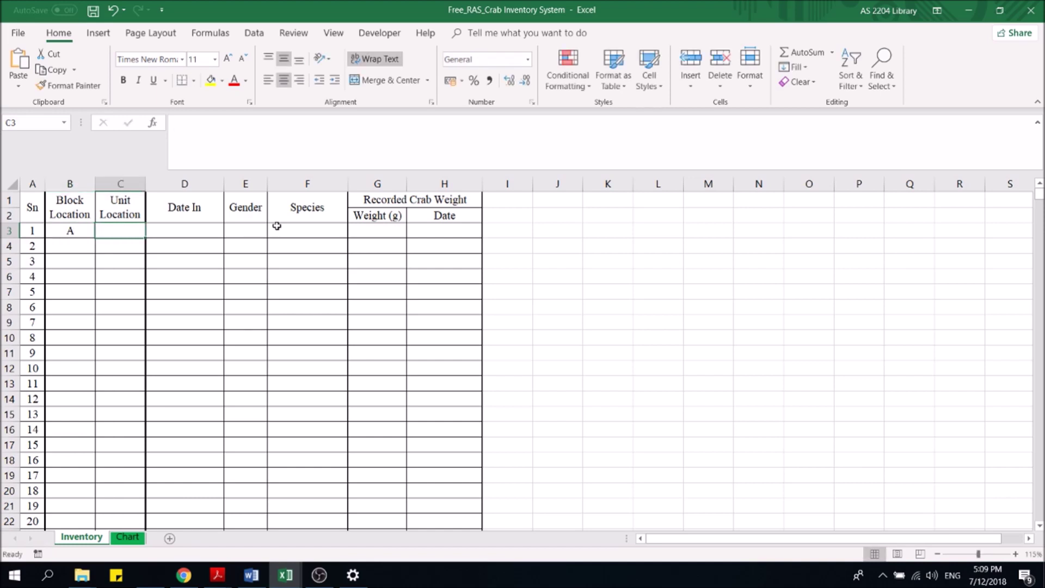
{"action": "type", "text": "31"}
{"action": "key", "text": "Return"}
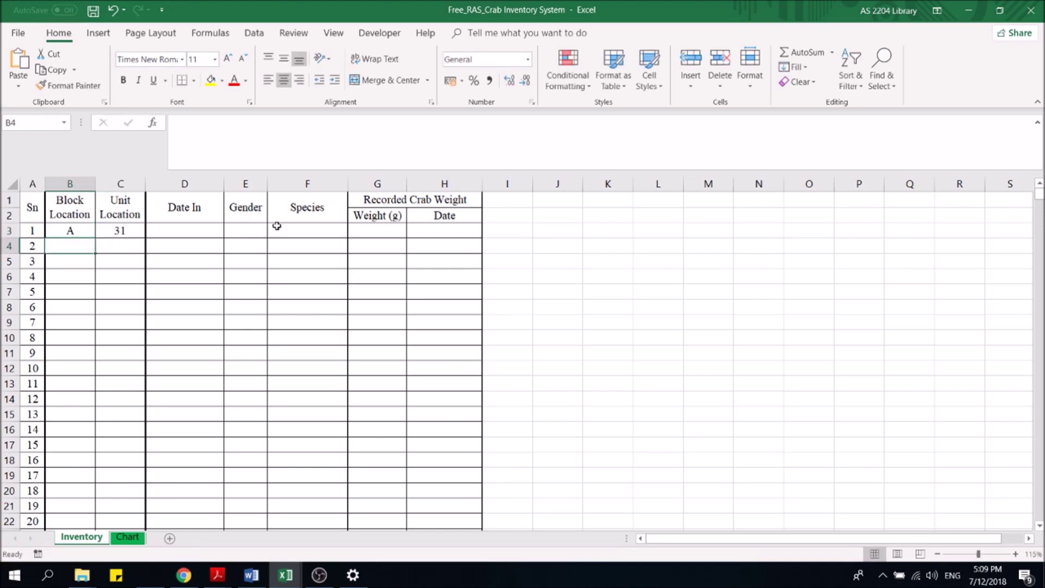
{"action": "key", "text": "Right"}
{"action": "key", "text": "Up"}
{"action": "key", "text": "Right"}
{"action": "type", "text": "7"}
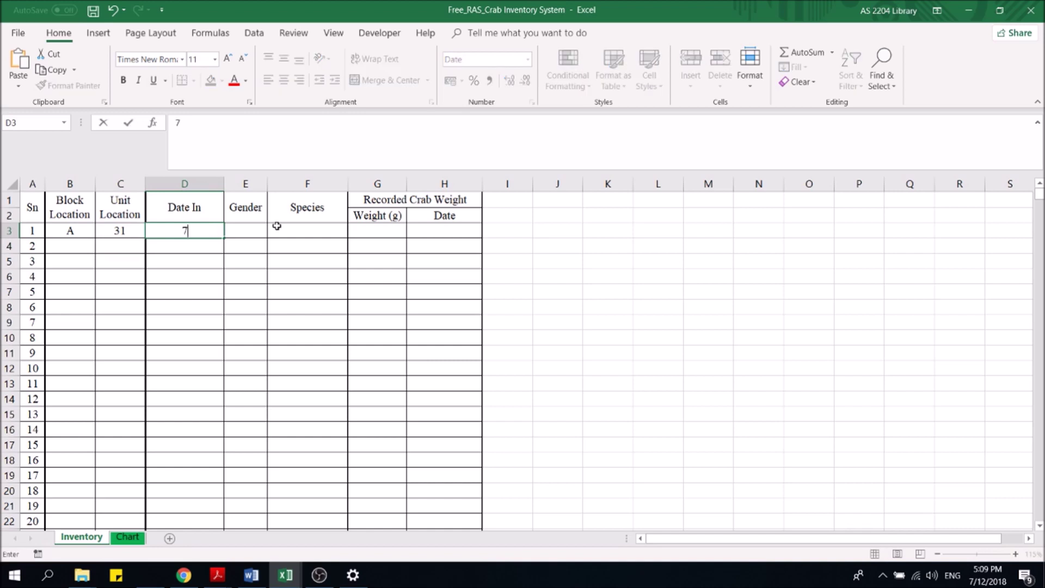
{"action": "type", "text": "/12/2018"}
{"action": "key", "text": "Return"}
- Complete the first crab with gender M, species S.Serrata, weight 350 and weighing date 7/12/2018
{"action": "key", "text": "Right"}
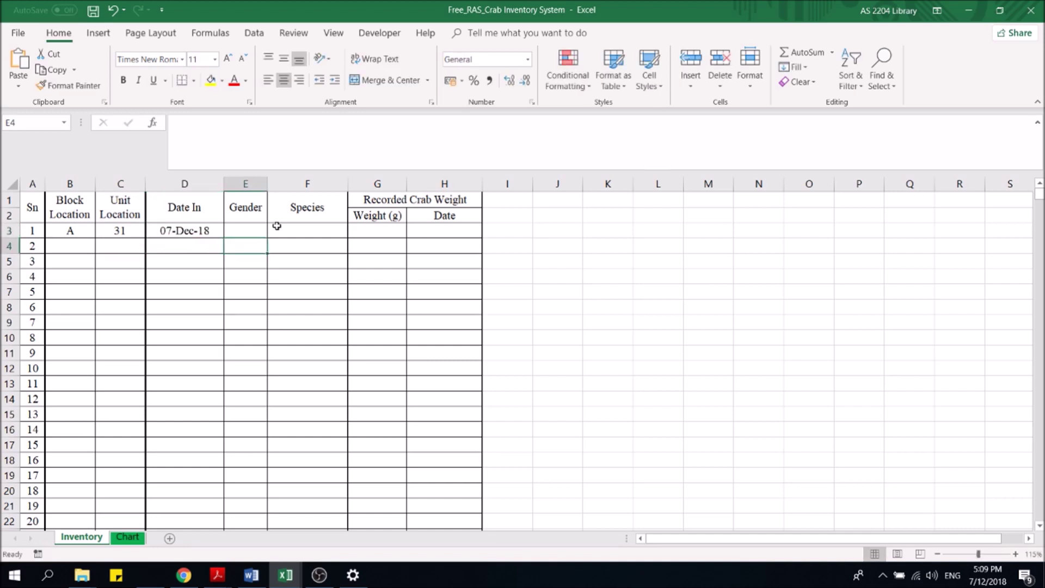
{"action": "key", "text": "Up"}
{"action": "type", "text": "M"}
{"action": "key", "text": "Right"}
{"action": "type", "text": "s"}
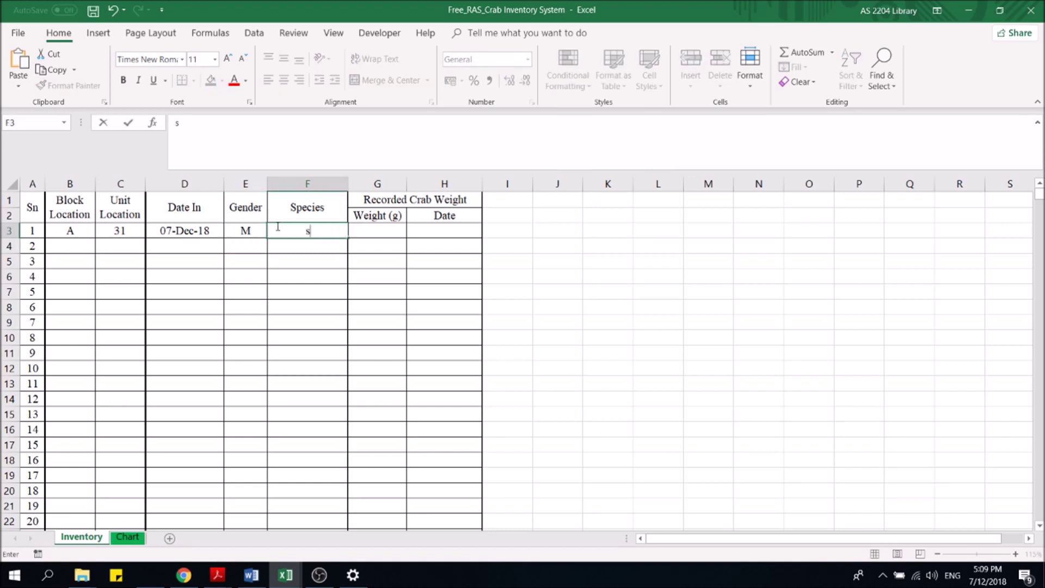
{"action": "key", "text": "BackSpace"}
{"action": "type", "text": "Ss"}
{"action": "key", "text": "BackSpace"}
{"action": "type", "text": ".Serrata"}
{"action": "key", "text": "Right"}
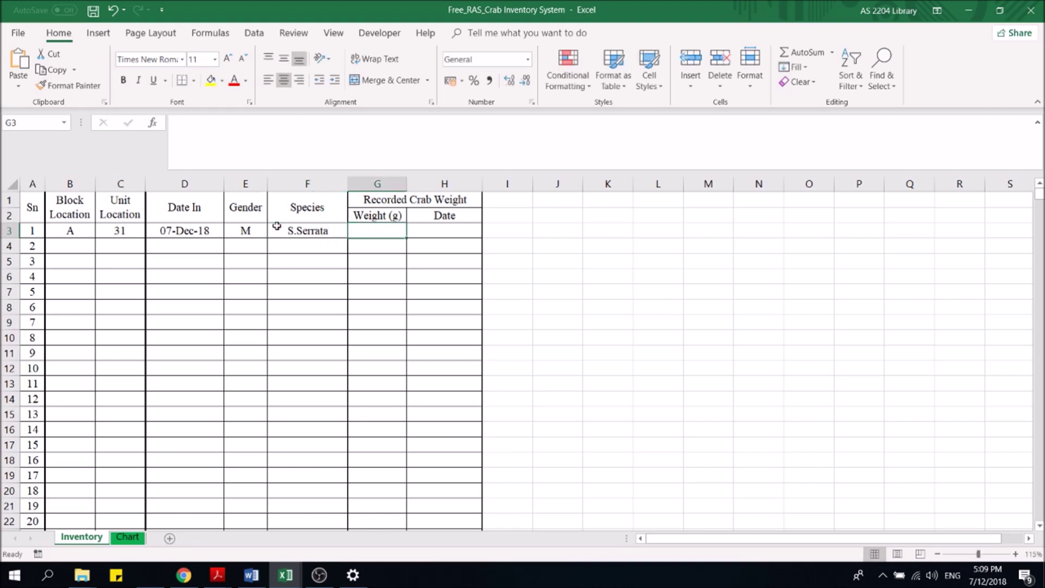
{"action": "type", "text": "350"}
{"action": "key", "text": "Return"}
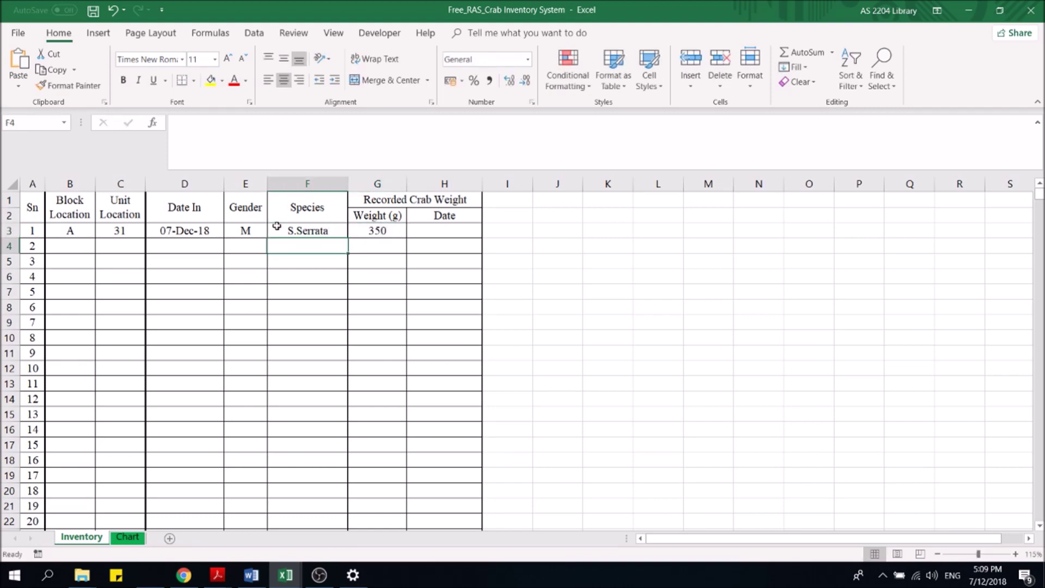
{"action": "key", "text": "Up"}
{"action": "key", "text": "Right"}
{"action": "key", "text": "Right"}
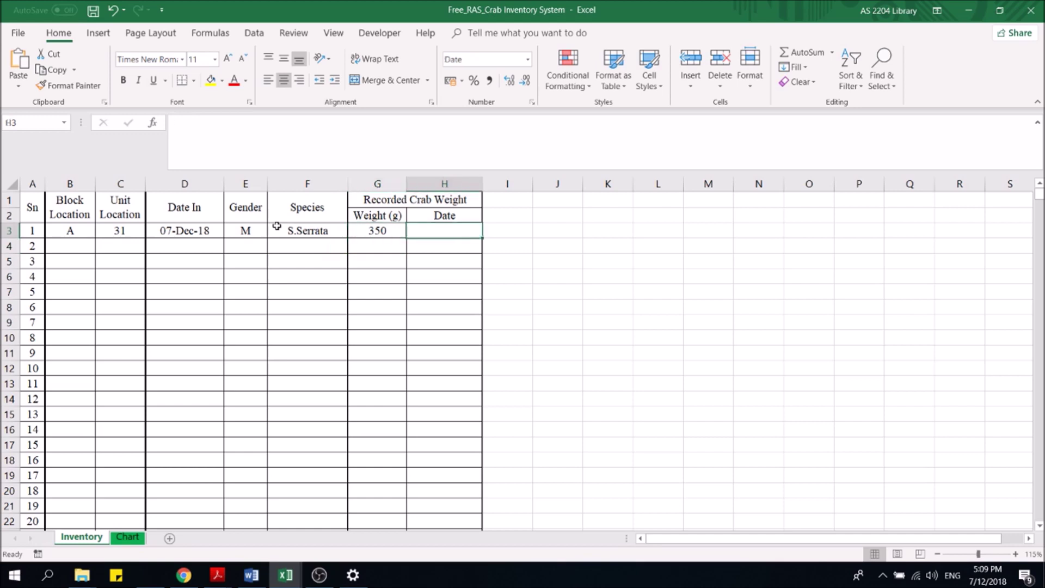
{"action": "type", "text": "7/12/2018"}
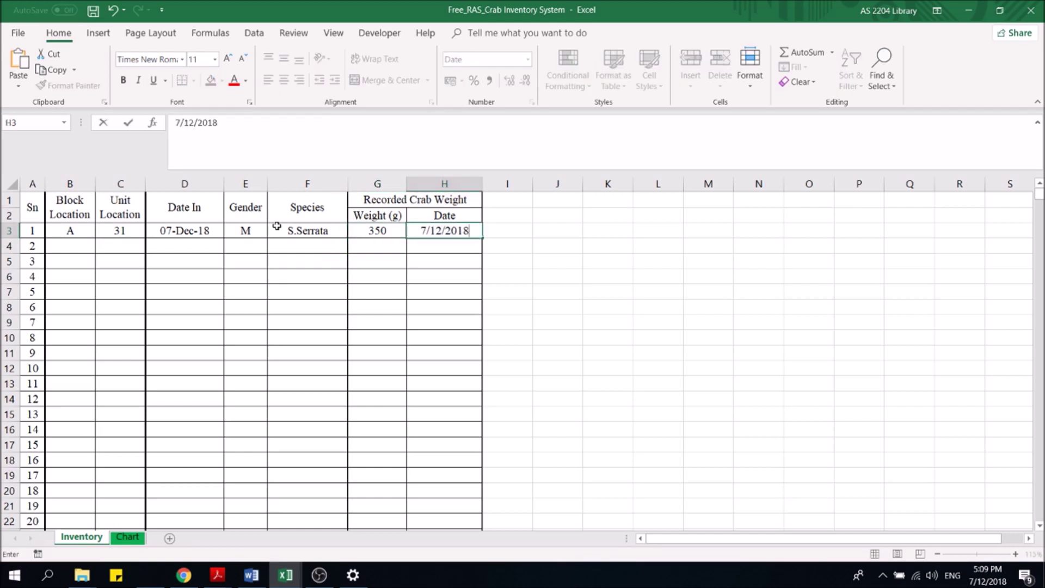
{"action": "key", "text": "Return"}
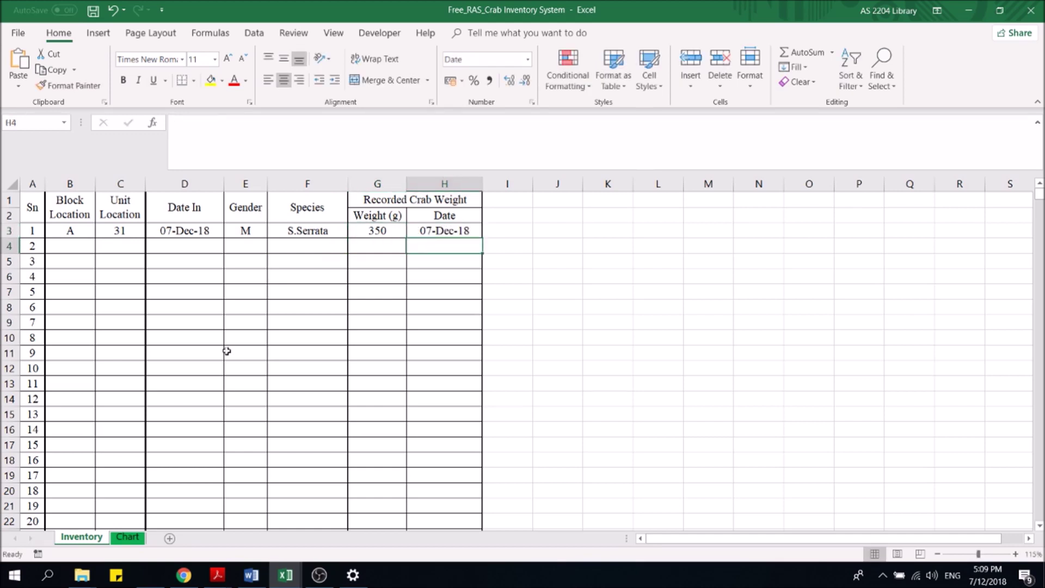
- Enter the second crab's block A, unit 32 and date in 5/12/2018 in row 4
{"action": "left_click", "coordinate": [86, 250]}
{"action": "type", "text": "A"}
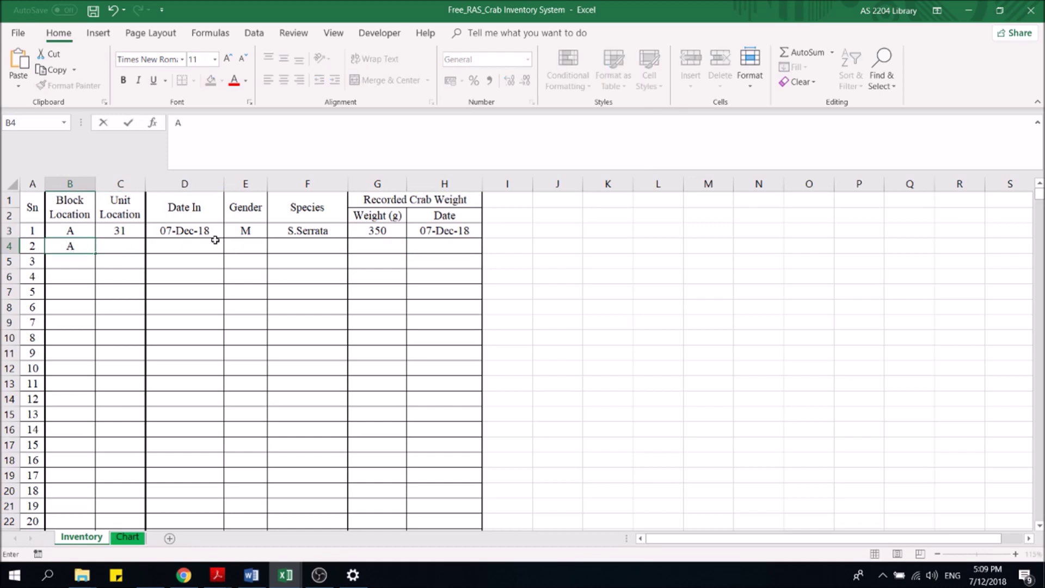
{"action": "key", "text": "Tab"}
{"action": "type", "text": "32"}
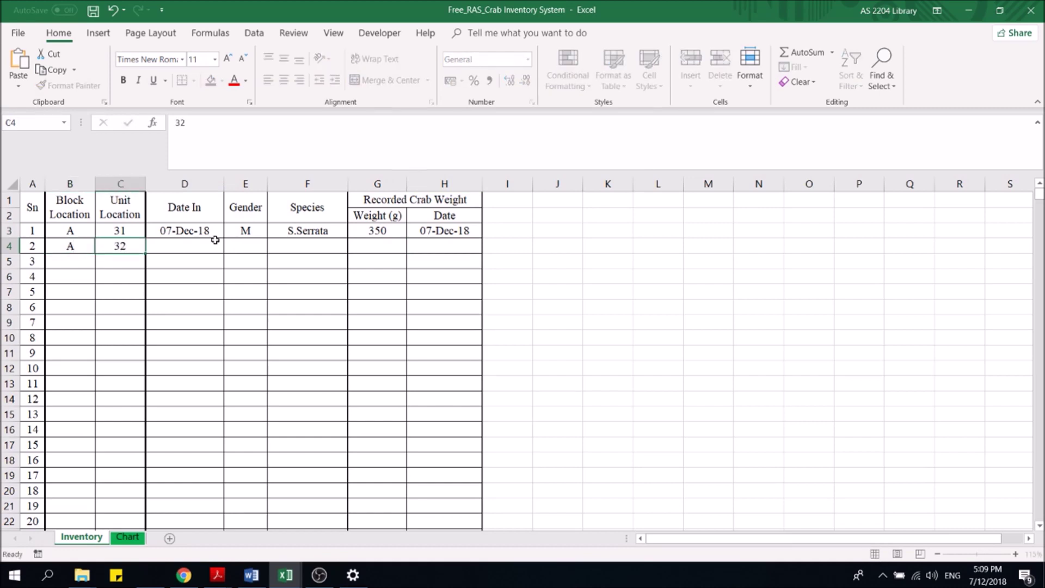
{"action": "key", "text": "Tab"}
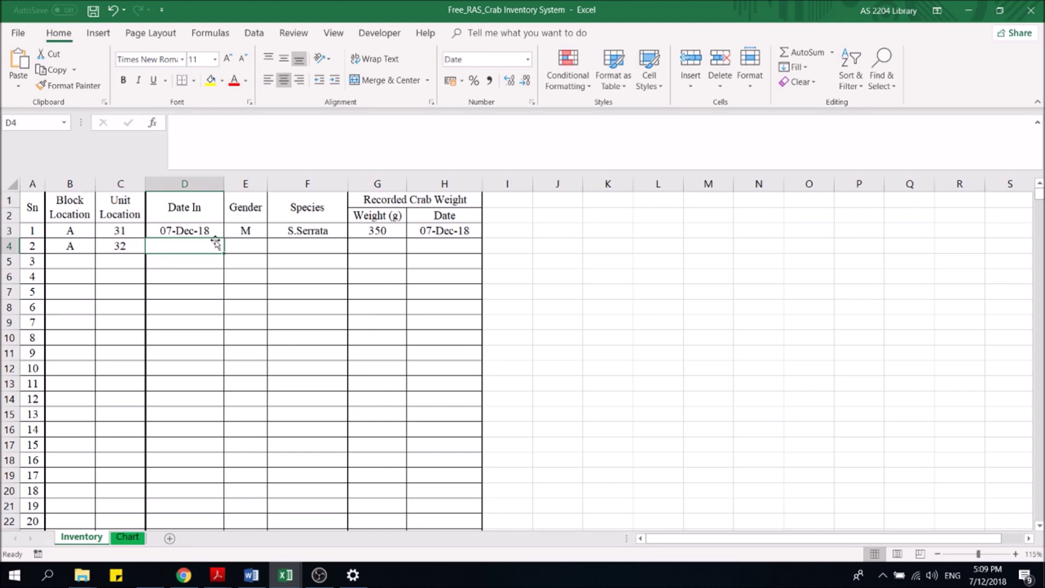
{"action": "type", "text": "5/"}
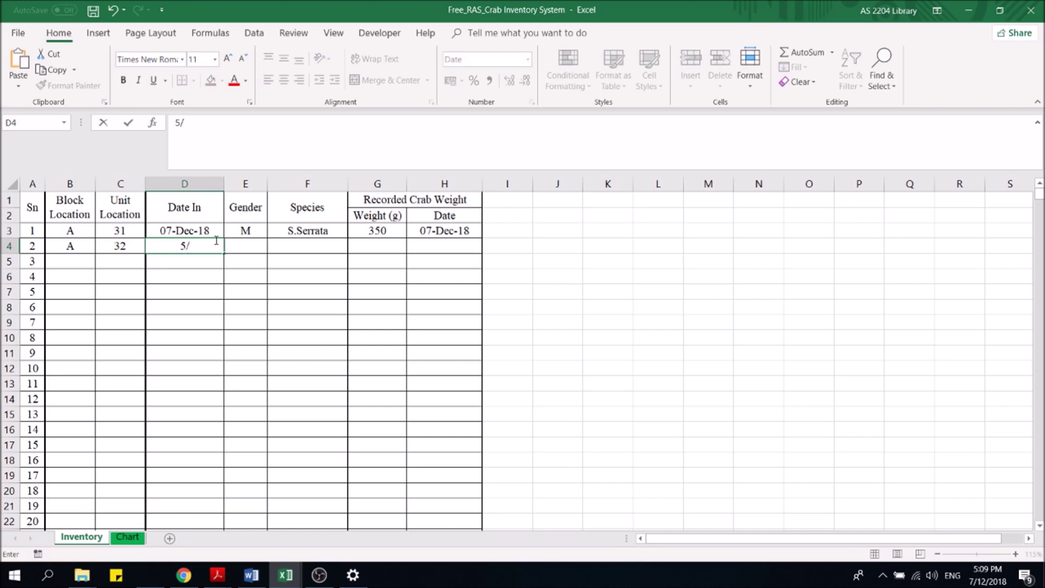
{"action": "type", "text": "12/2018"}
{"action": "key", "text": "Return"}
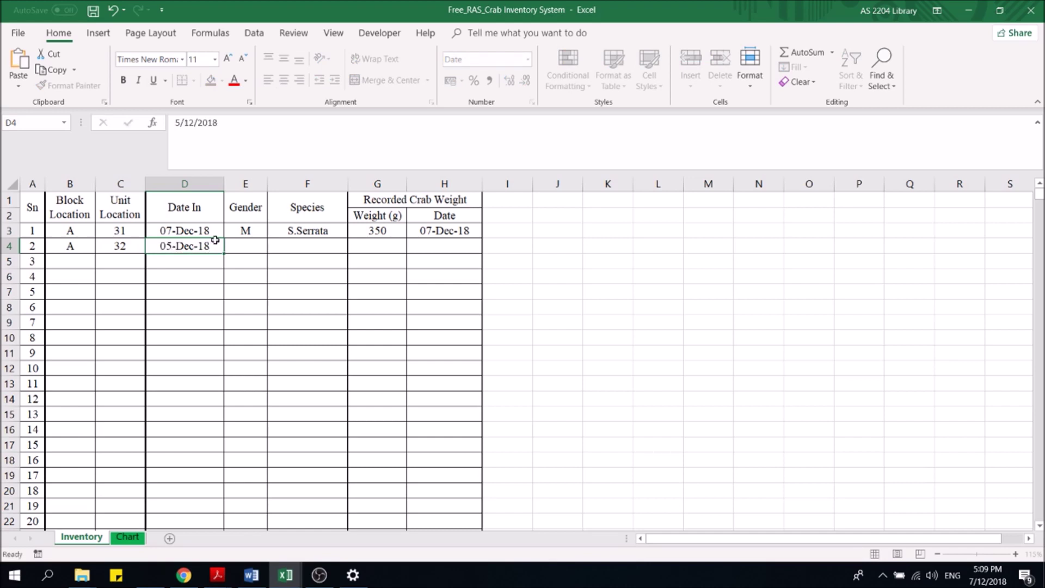
- Complete the second crab with gender F, species S.Serrata, weight 280 and weighing date 6/12/18
{"action": "key", "text": "Right"}
{"action": "key", "text": "Up"}
{"action": "type", "text": "f"}
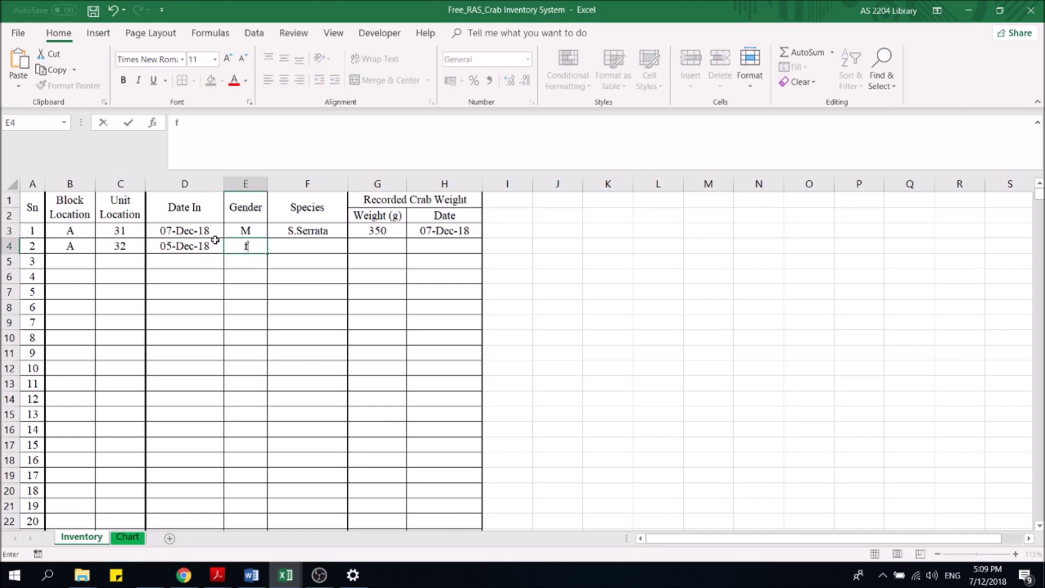
{"action": "key", "text": "Return"}
{"action": "key", "text": "Up"}
{"action": "type", "text": "F"}
{"action": "key", "text": "Tab"}
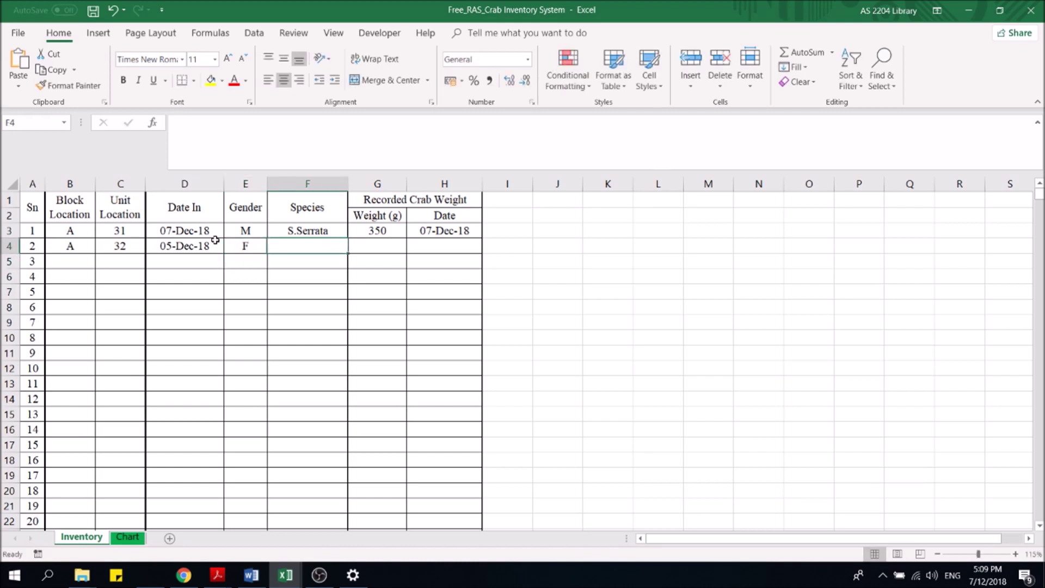
{"action": "type", "text": "S.Serrata"}
{"action": "key", "text": "Tab"}
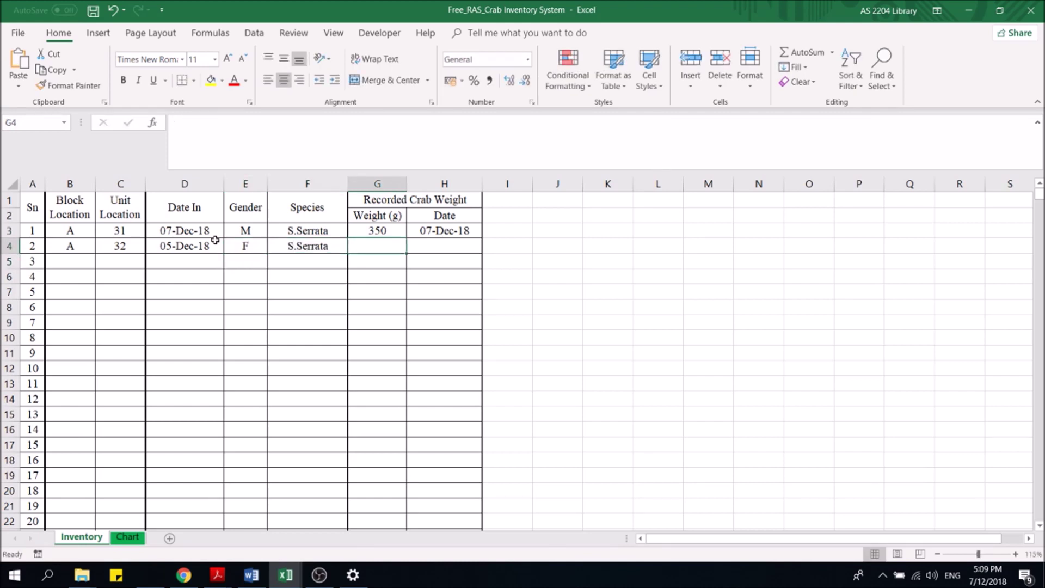
{"action": "type", "text": "280"}
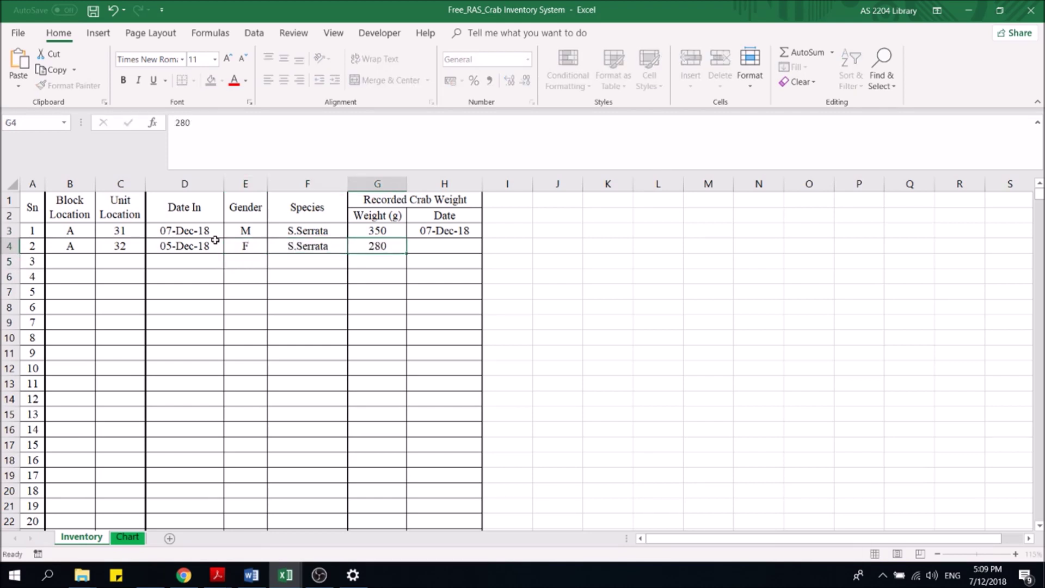
{"action": "key", "text": "Tab"}
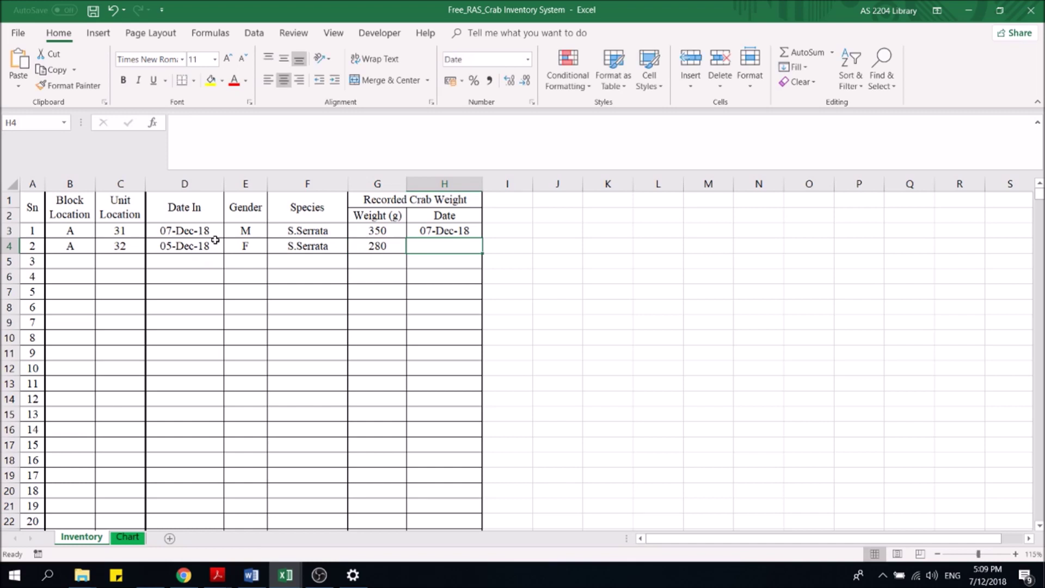
{"action": "type", "text": "6/12/18"}
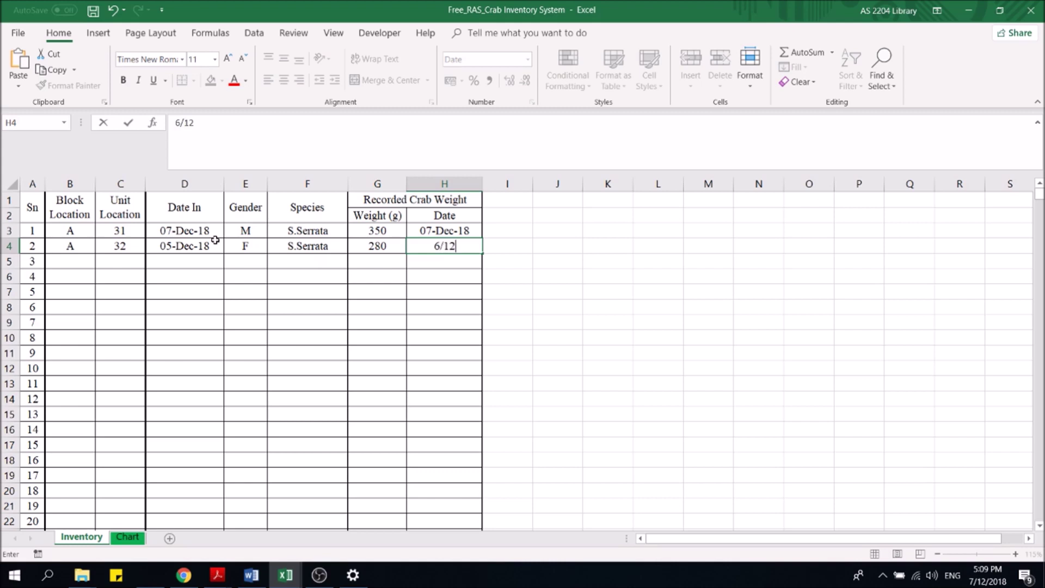
{"action": "key", "text": "Return"}
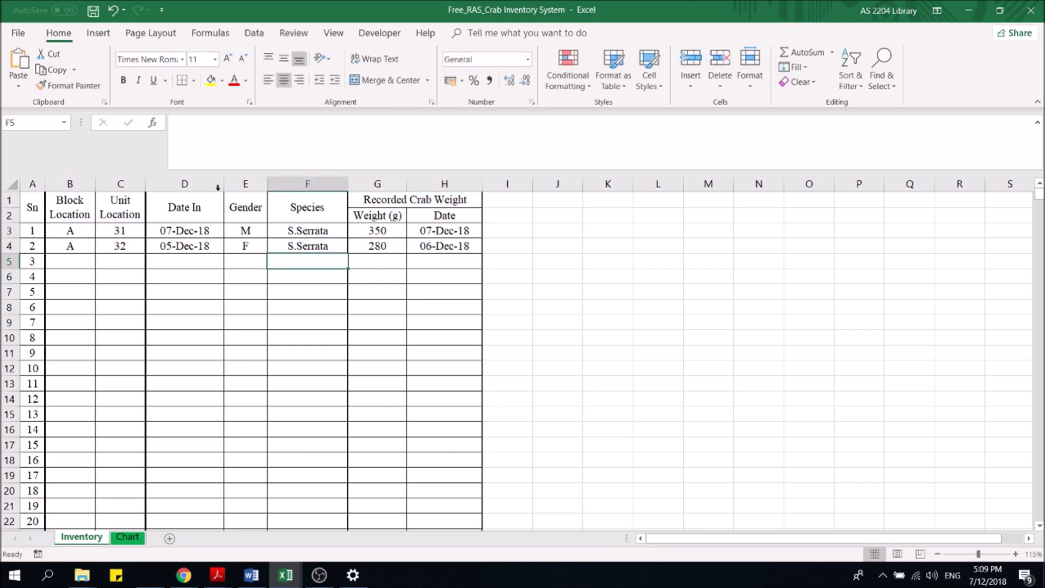
- Select both records in B3:H4, check the weight-class charts on the Chart sheet, then return to Inventory
{"action": "left_click_drag", "start_coordinate": [63, 235], "coordinate": [481, 252]}
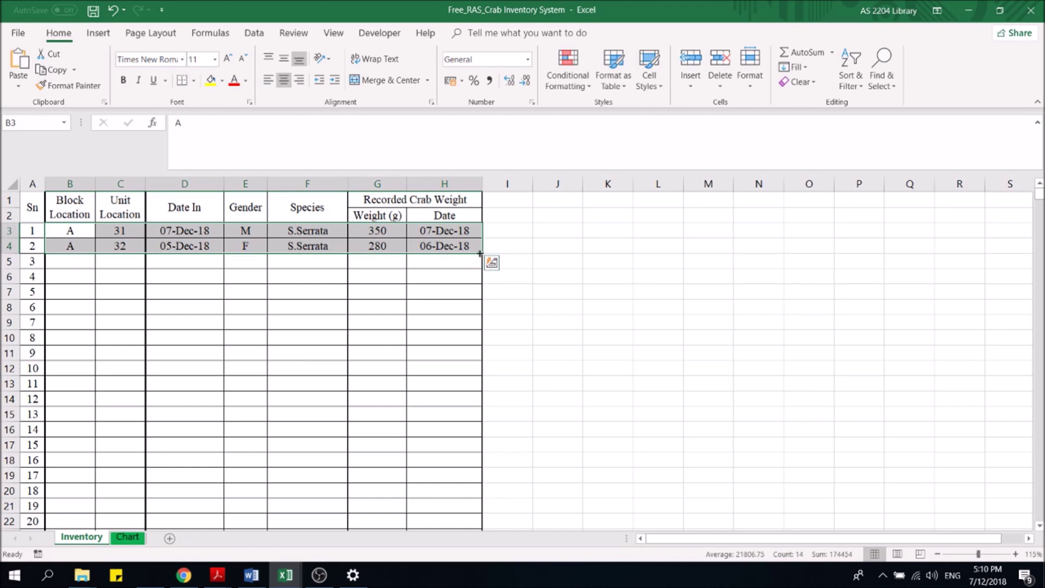
{"action": "left_click", "coordinate": [131, 537]}
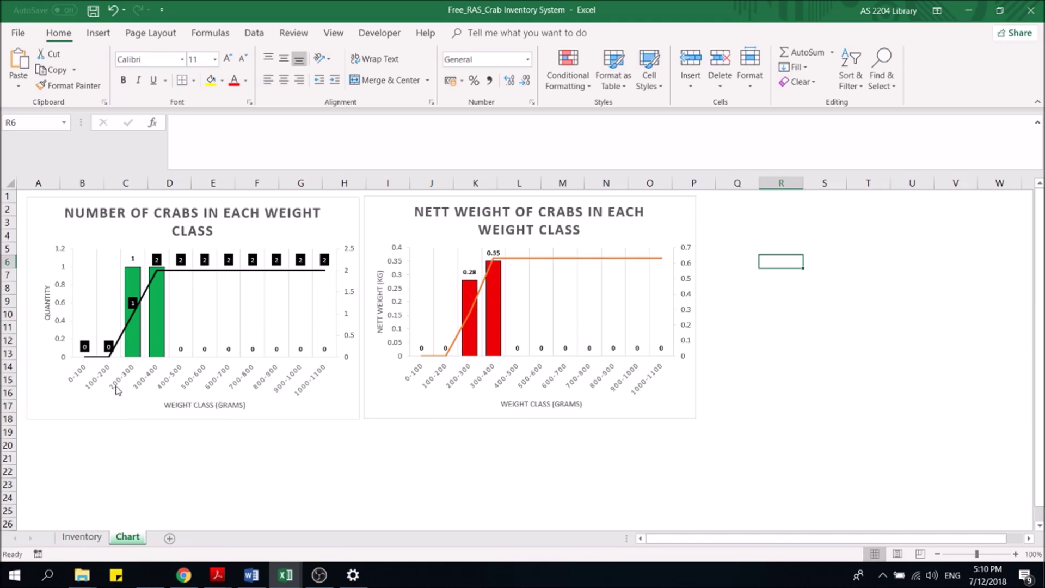
{"action": "mouse_move", "coordinate": [134, 276]}
{"action": "mouse_move", "coordinate": [502, 266]}
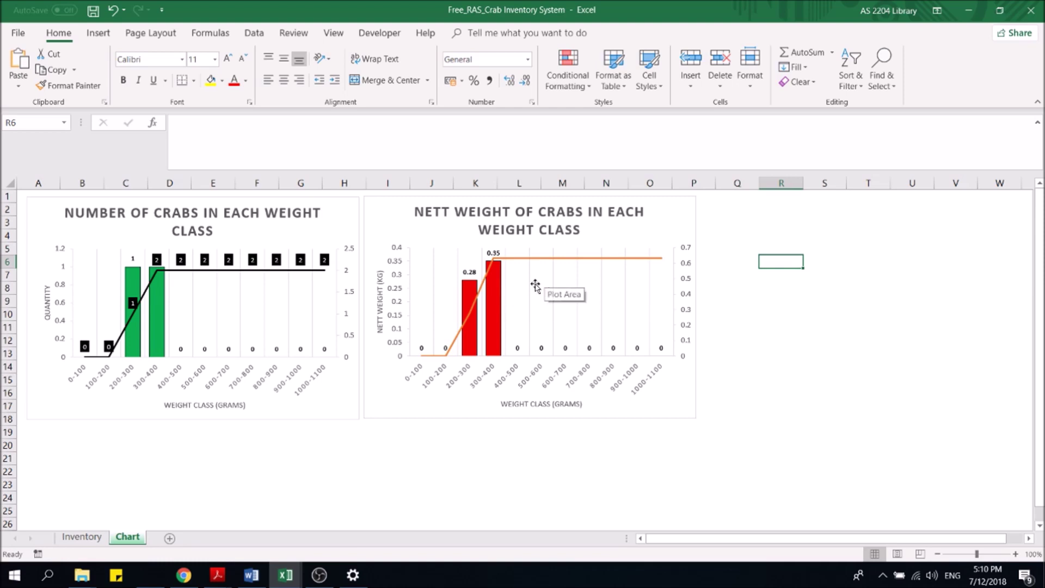
{"action": "left_click", "coordinate": [82, 537]}
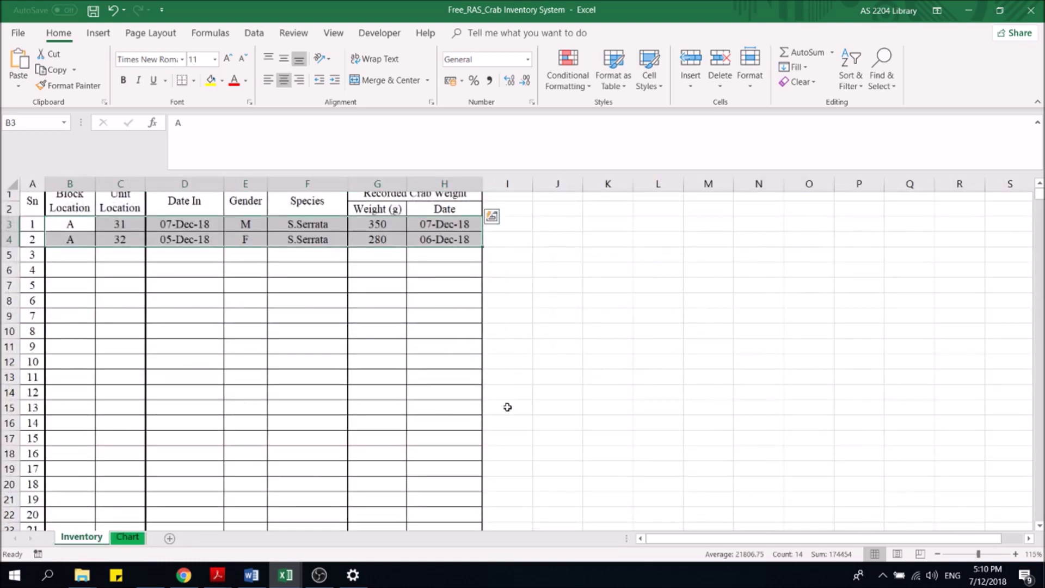
{"action": "left_click", "coordinate": [345, 350]}
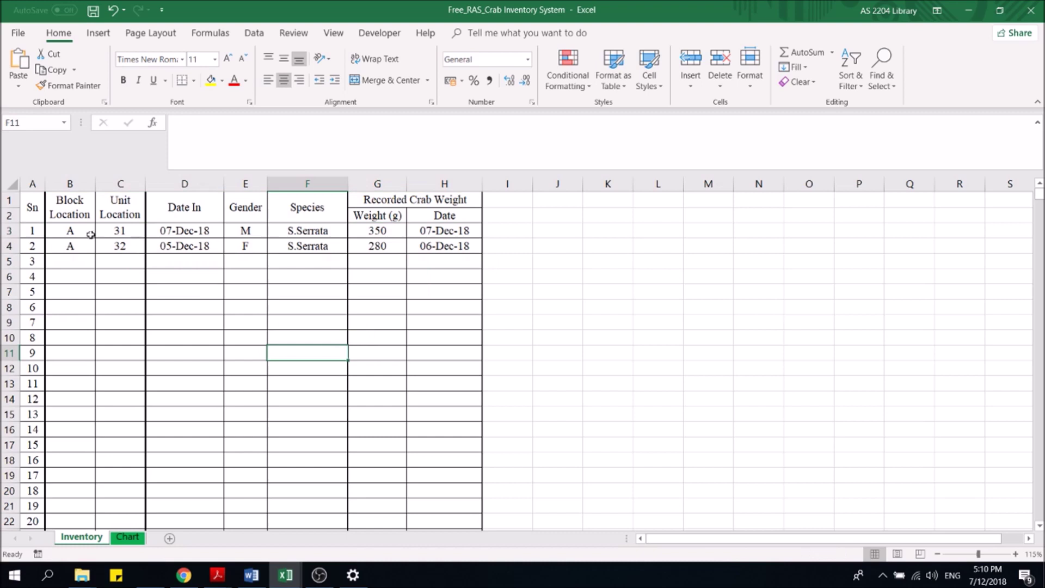
{"action": "left_click_drag", "start_coordinate": [90, 235], "coordinate": [438, 246]}
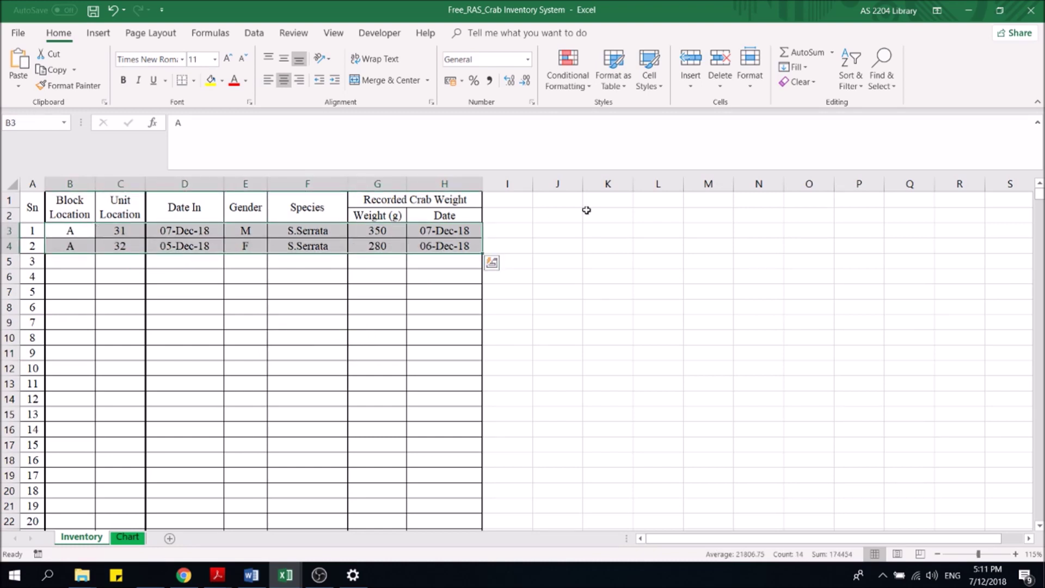